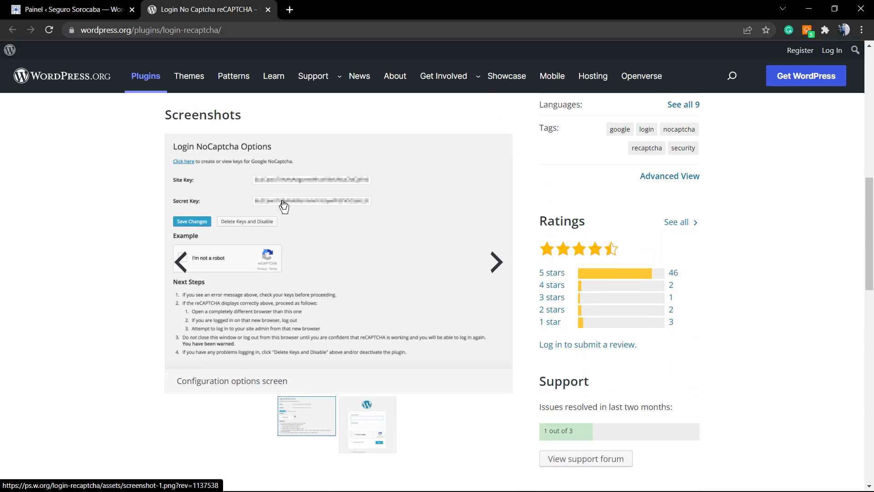
Examine the Login No Captcha reCAPTCHA plugin's screenshots, including an enlarged view of the configured login screen.
scroll(284, 206, down, 5)
click(353, 195)
scroll(346, 200, up, 3)
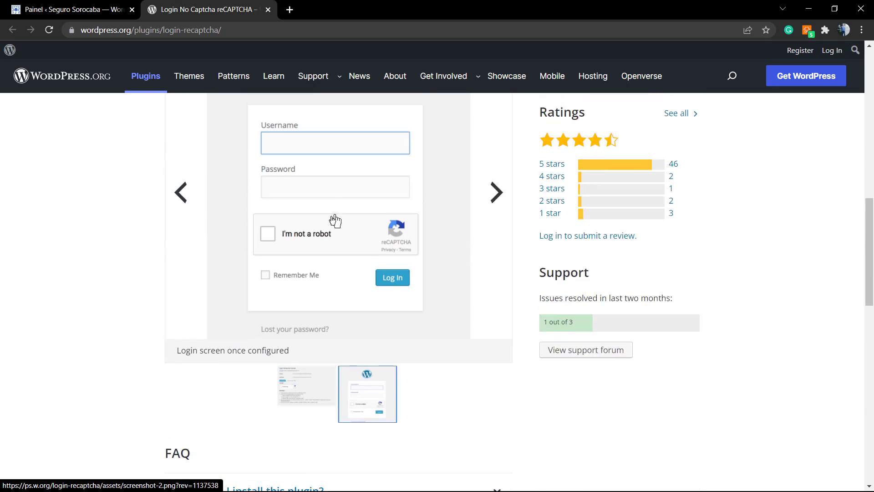
scroll(335, 220, up, 4)
scroll(298, 299, down, 1)
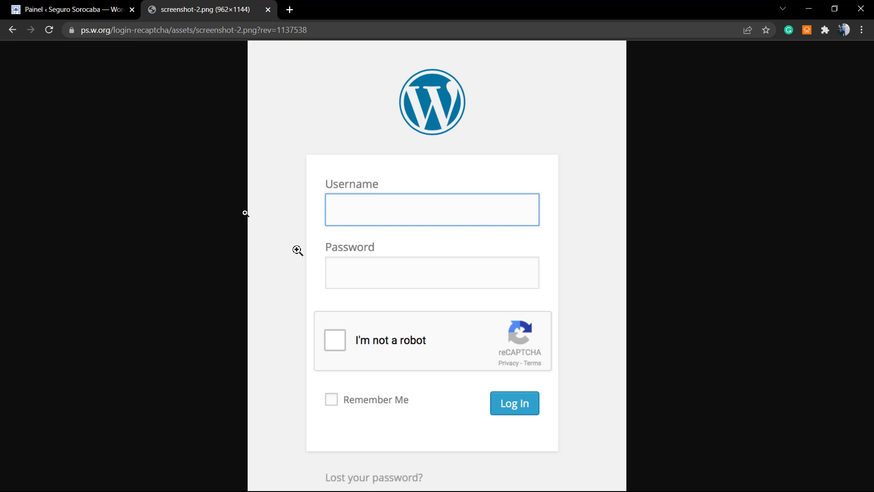
click(12, 29)
click(108, 5)
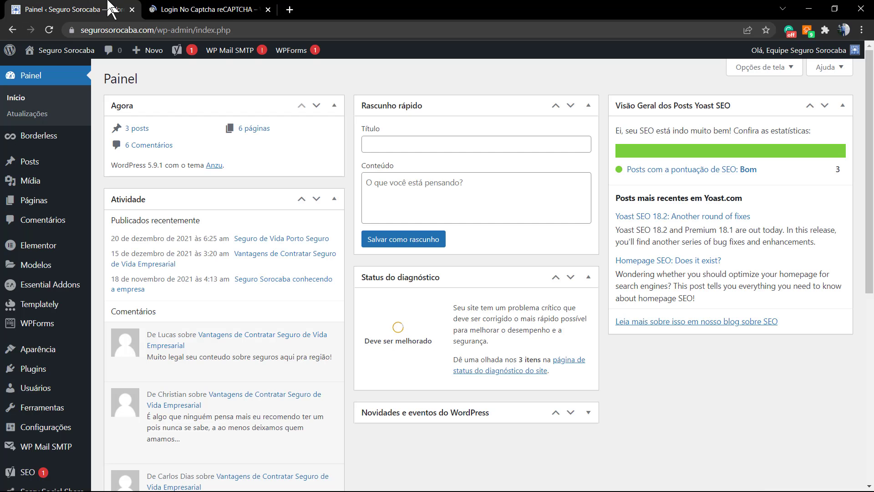
Copy the plugin title "Login No Captcha reCAPTCHA" from its WordPress.org page.
click(205, 9)
scroll(248, 189, up, 10)
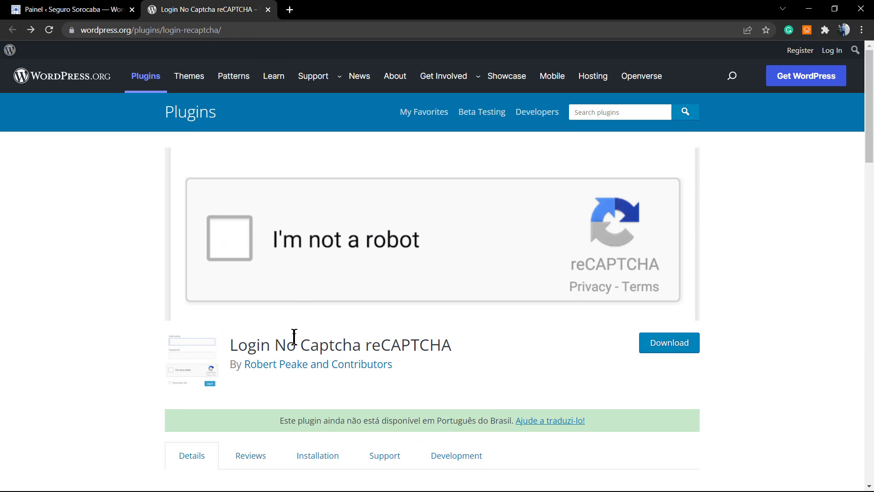
triple_click(298, 342)
key(ctrl+c)
Search for "Login No Captcha reCAPTCHA" among the plugins available to add to the Seguro Sorocaba site.
click(68, 9)
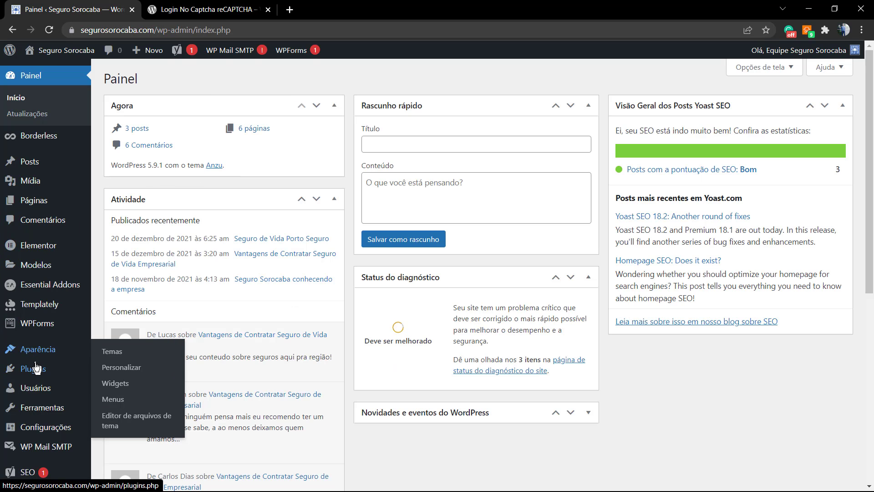
mouse_move(43, 369)
click(125, 388)
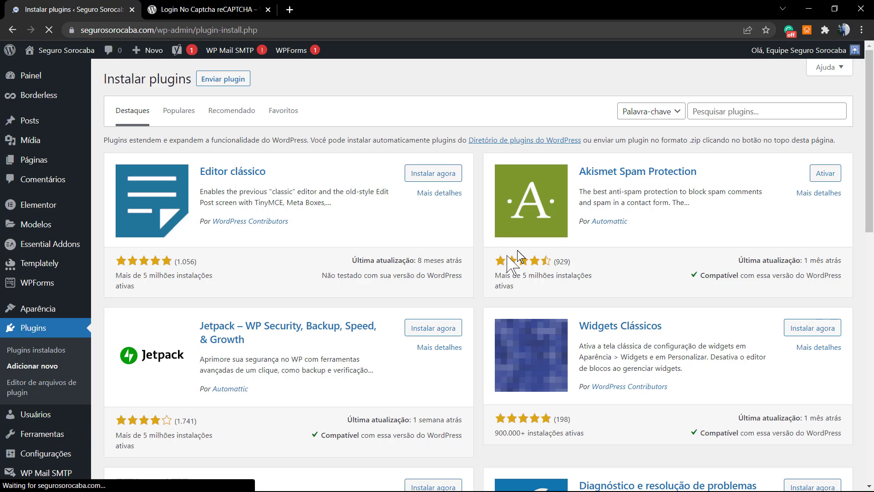
click(747, 112)
key(ctrl+v)
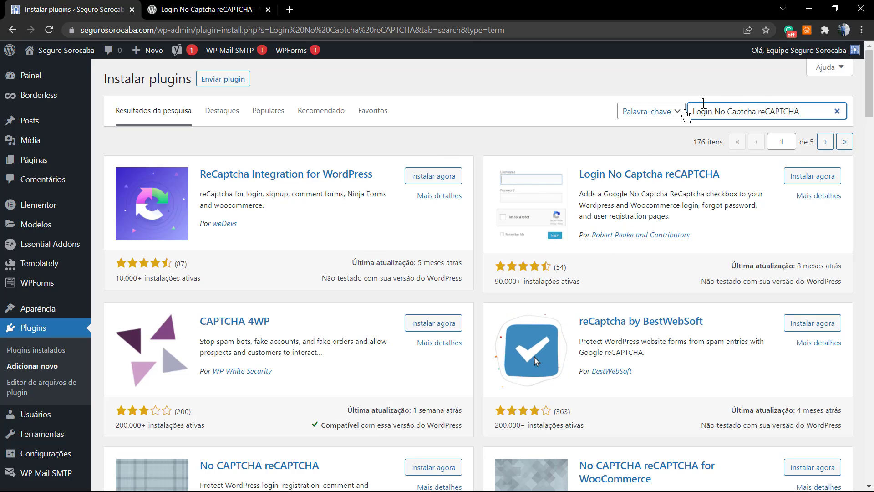
Install and activate the Login No Captcha reCAPTCHA plugin.
click(807, 179)
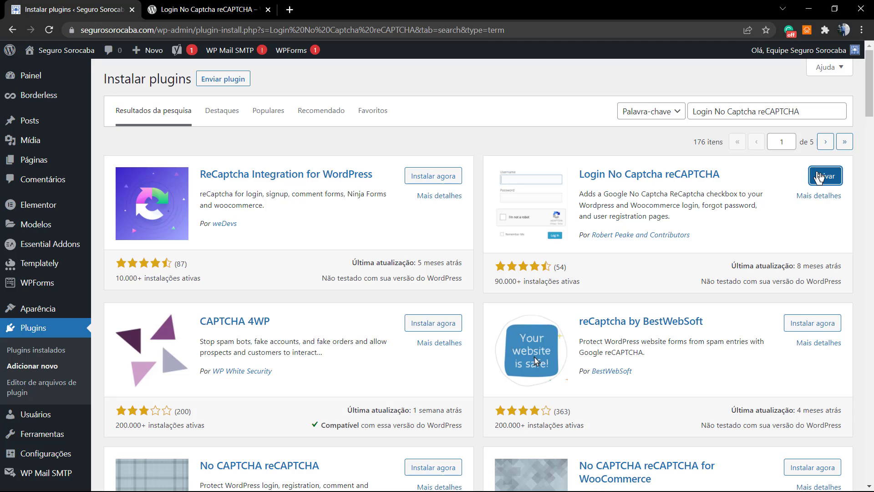
click(821, 177)
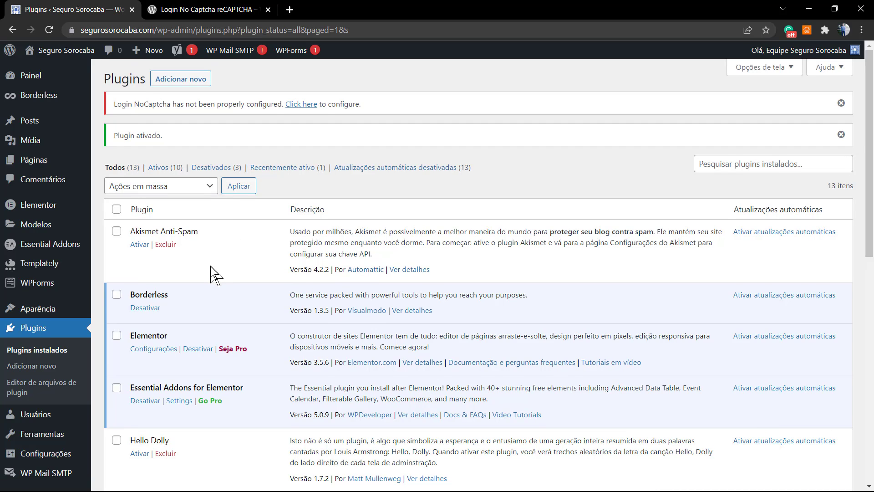
scroll(212, 273, down, 7)
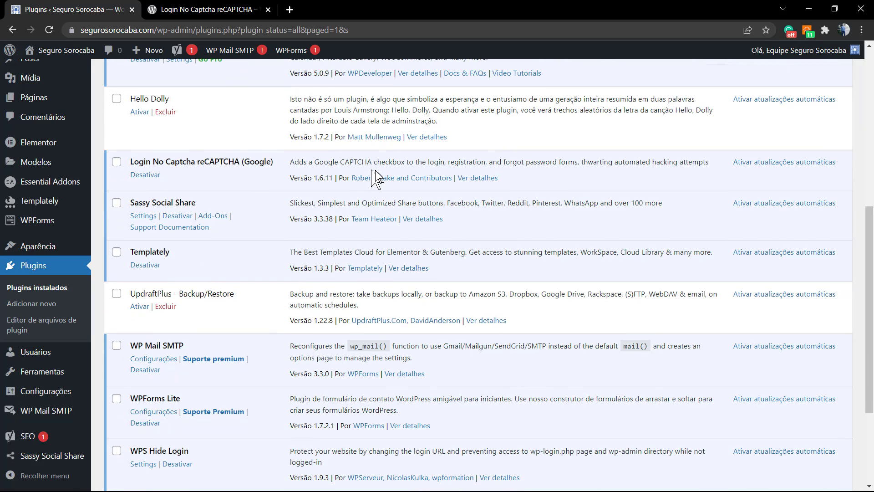
Find Login No Captcha reCAPTCHA (Google) among the installed plugins and open the Login NoCaptcha settings page.
triple_click(191, 163)
click(190, 163)
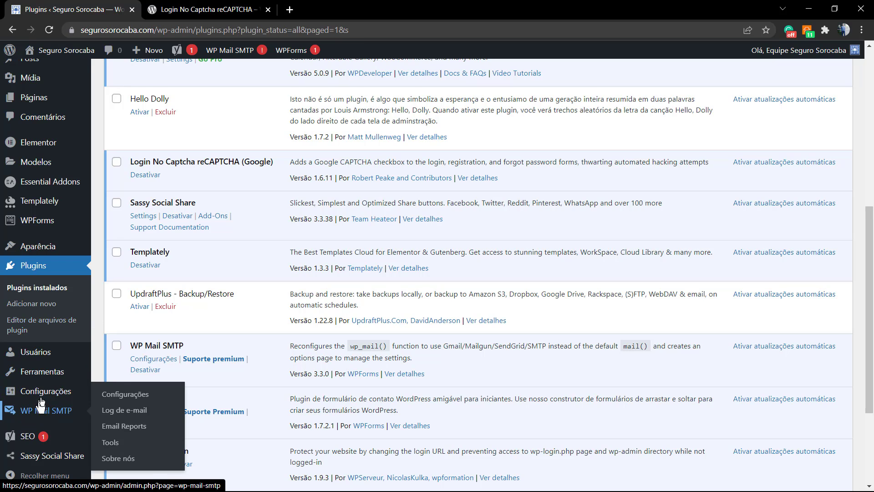
mouse_move(74, 394)
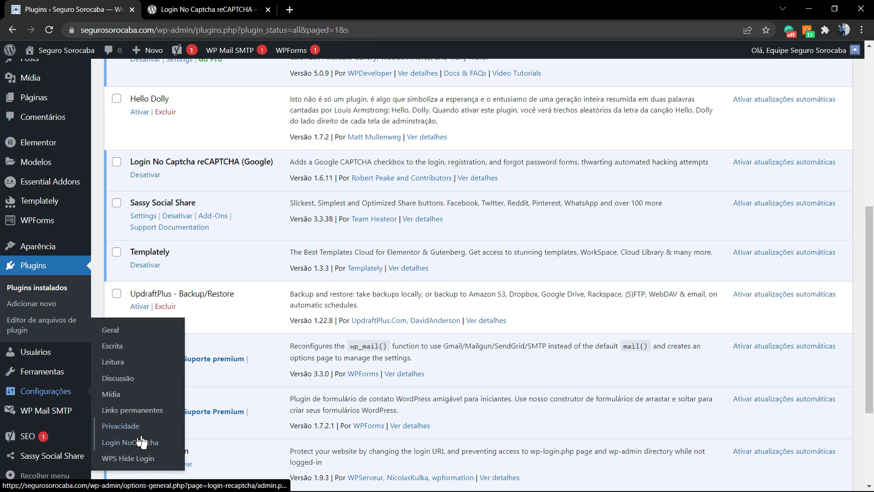
click(127, 446)
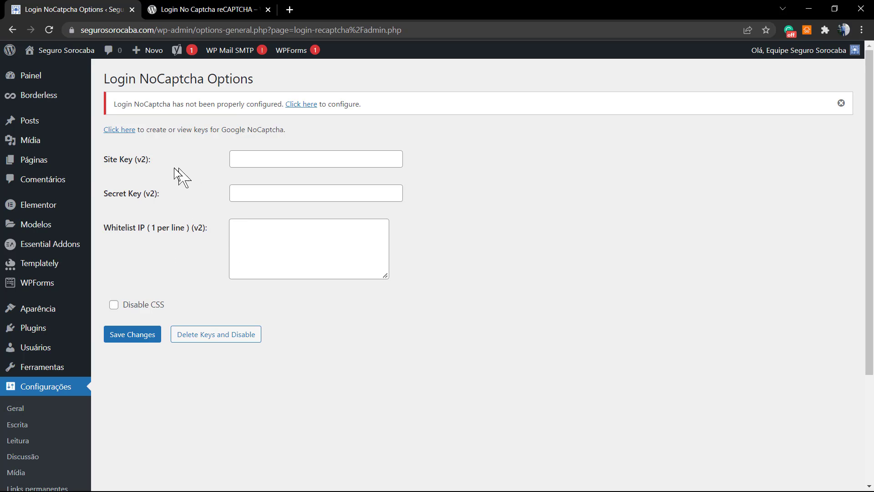
triple_click(176, 130)
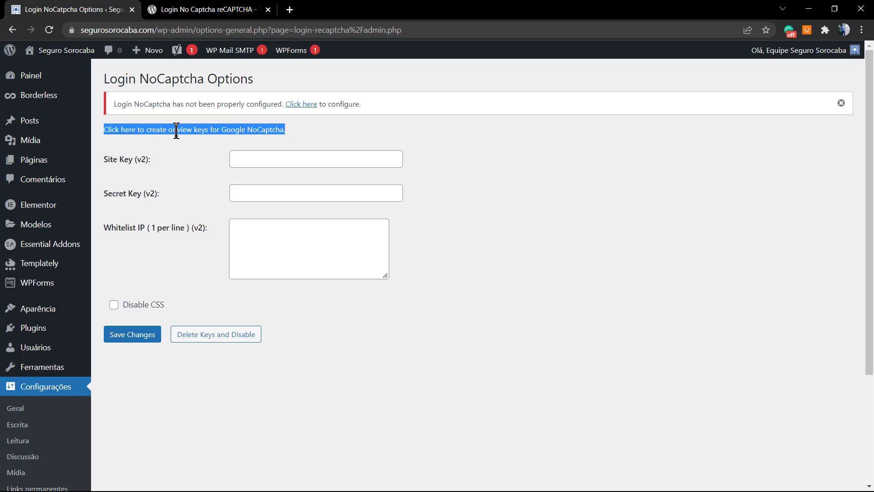
key(ctrl+plus)
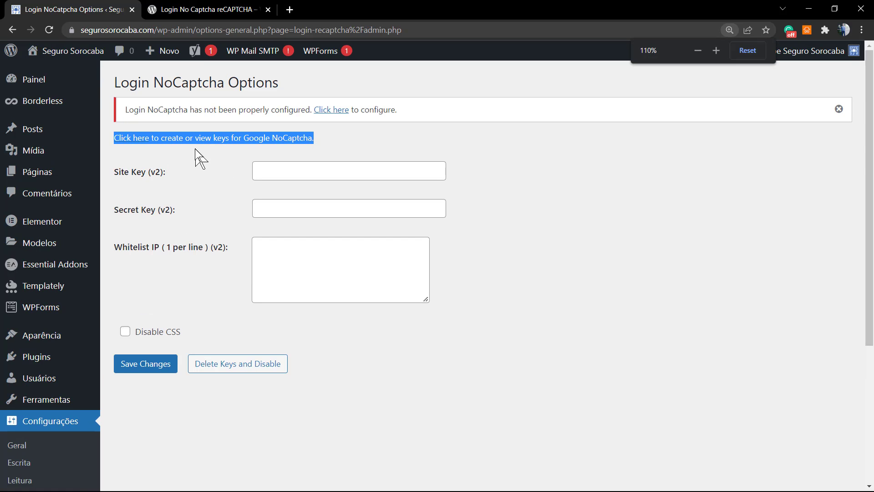
click(190, 136)
key(ctrl+minus)
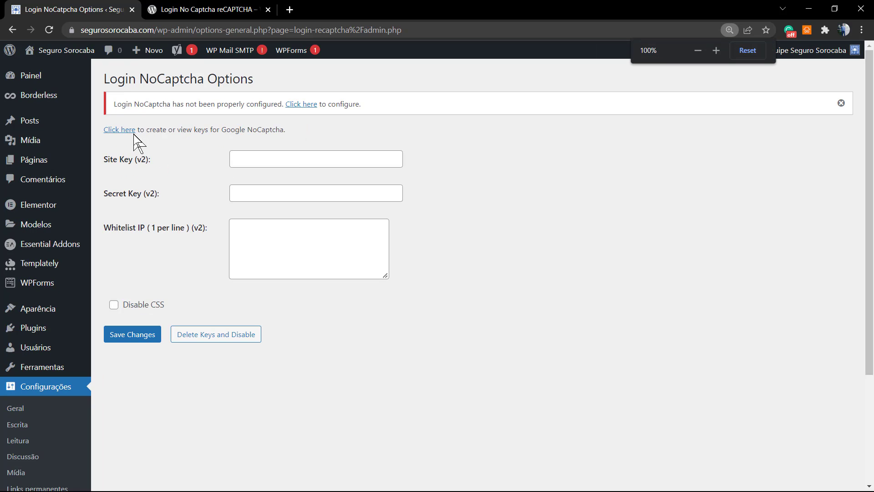
Open the Google reCAPTCHA admin console from the Login NoCaptcha options and start registering a new site.
click(299, 105)
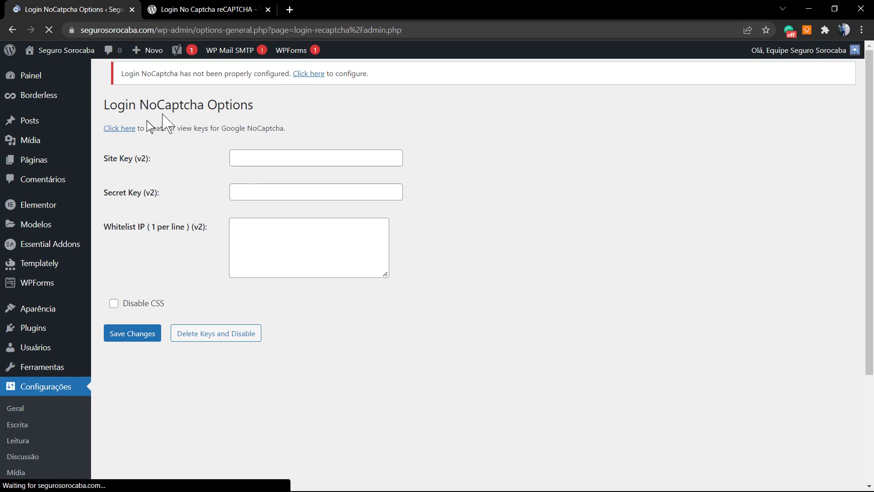
click(120, 130)
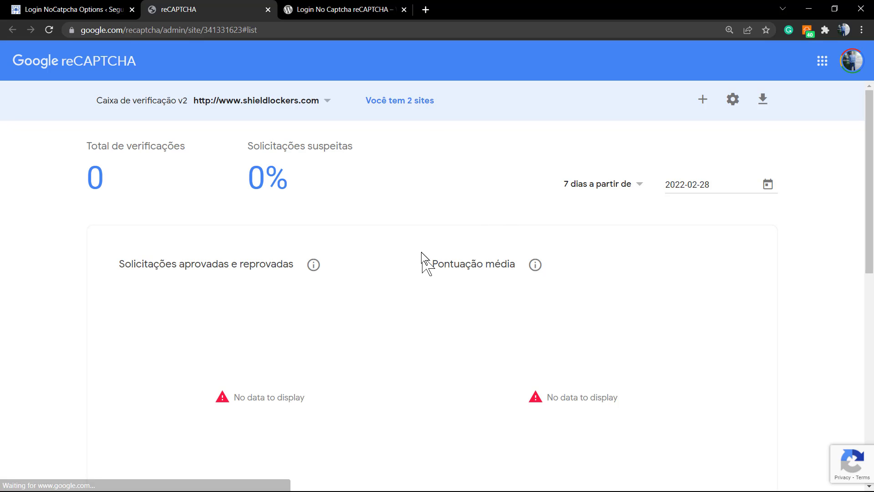
click(293, 106)
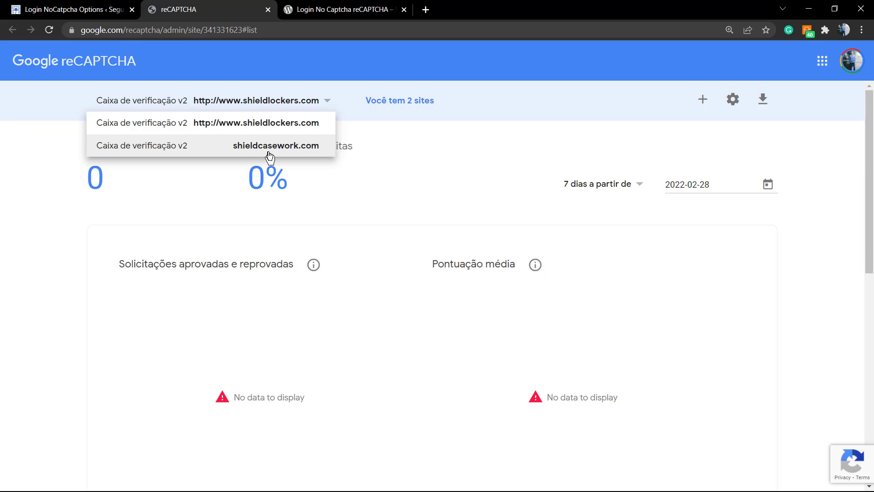
click(399, 119)
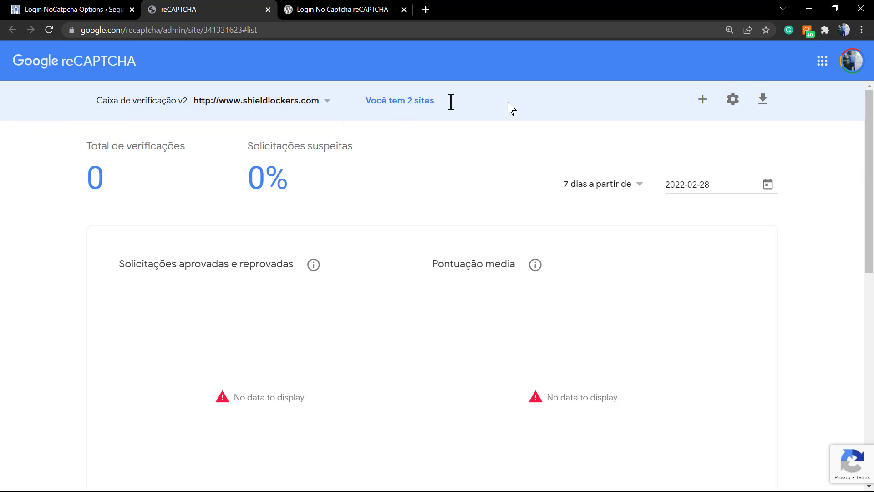
click(703, 99)
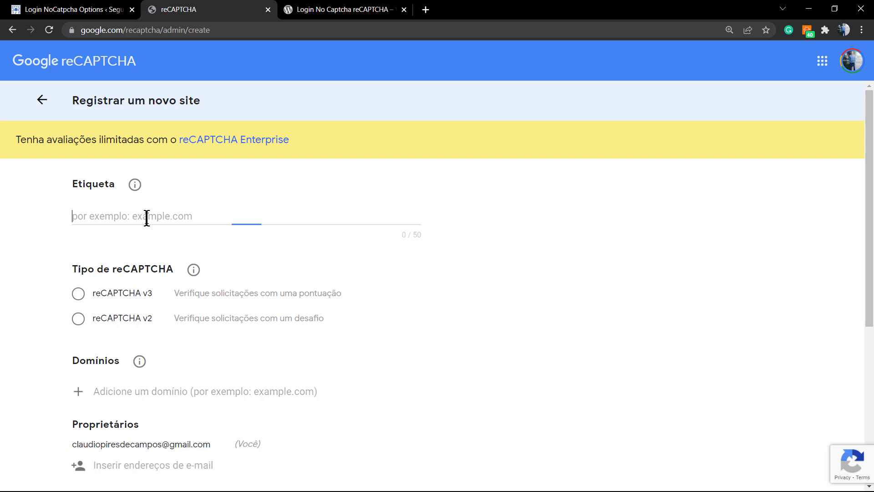
Open the Seguro Sorocaba home page in a new tab and copy its address.
click(29, 7)
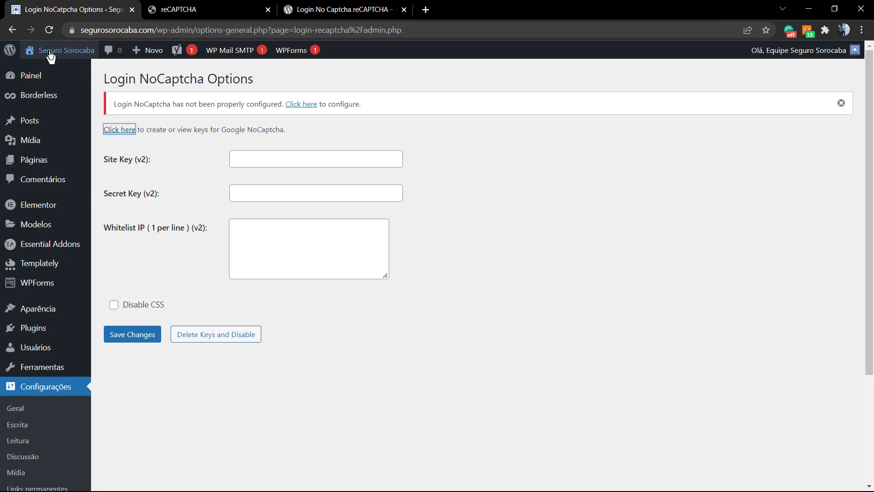
mouse_move(50, 57)
right_click(64, 70)
click(84, 78)
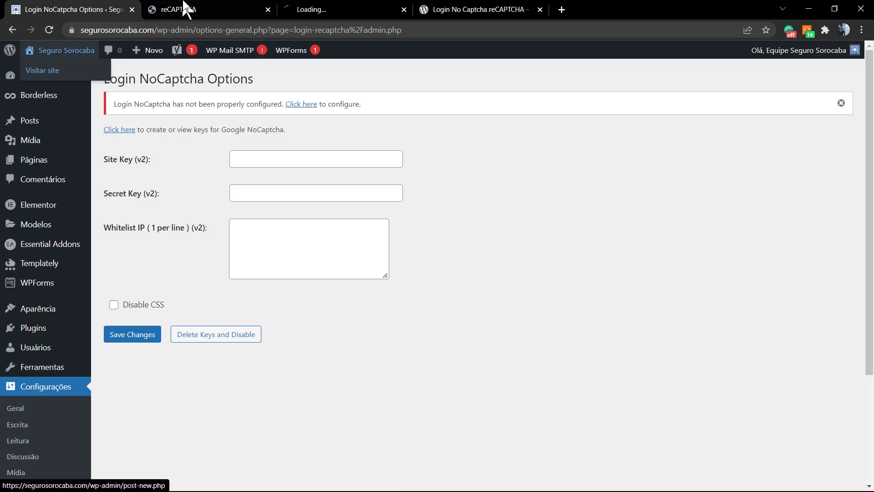
click(285, 8)
click(238, 30)
key(ctrl+c)
click(437, 8)
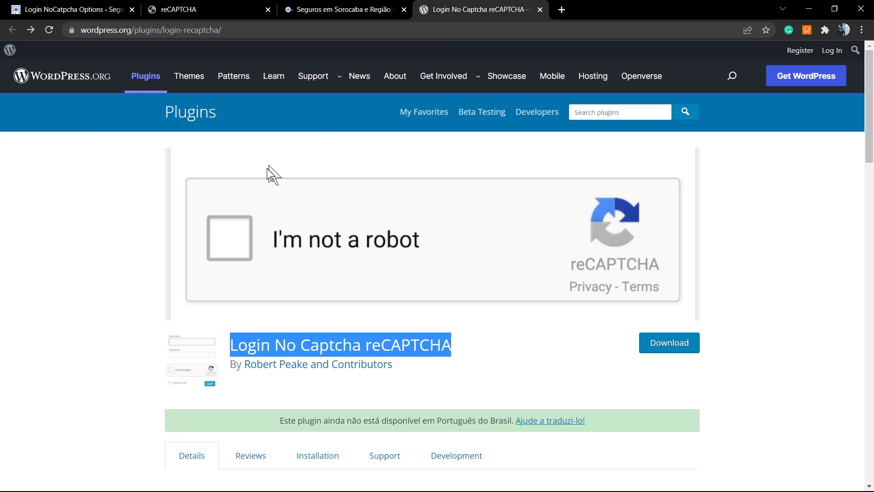
click(322, 9)
click(209, 9)
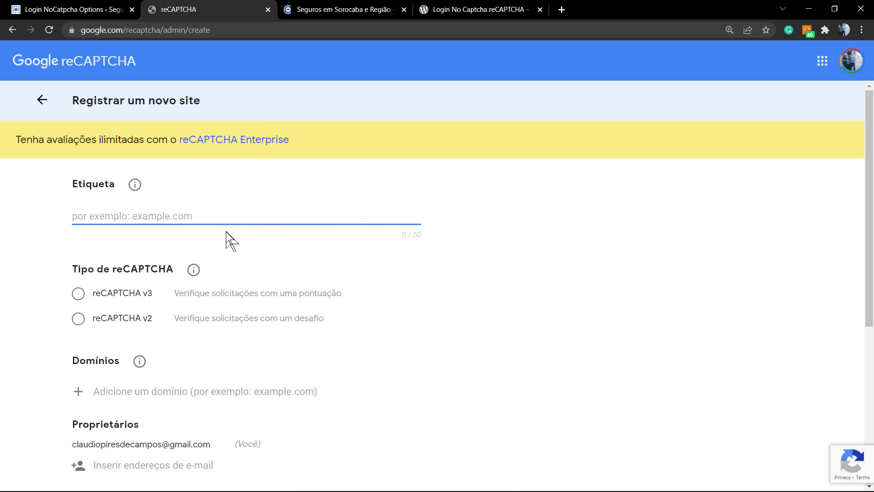
key(ctrl+v)
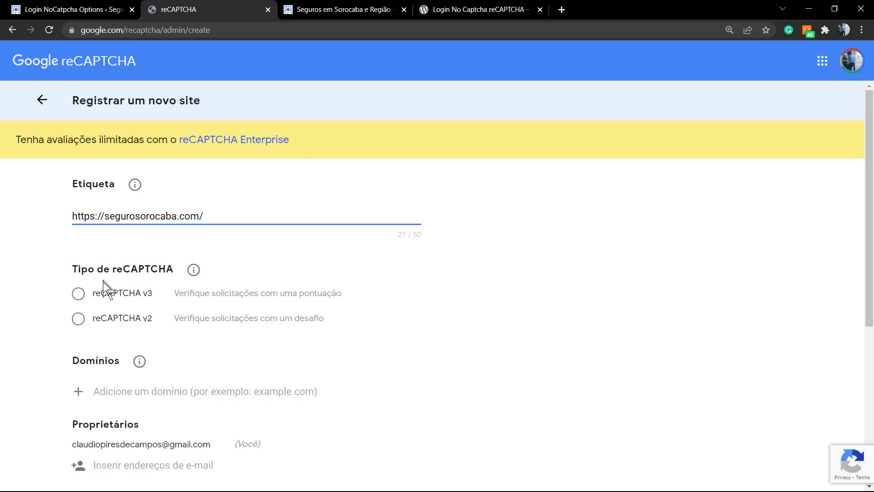
click(105, 295)
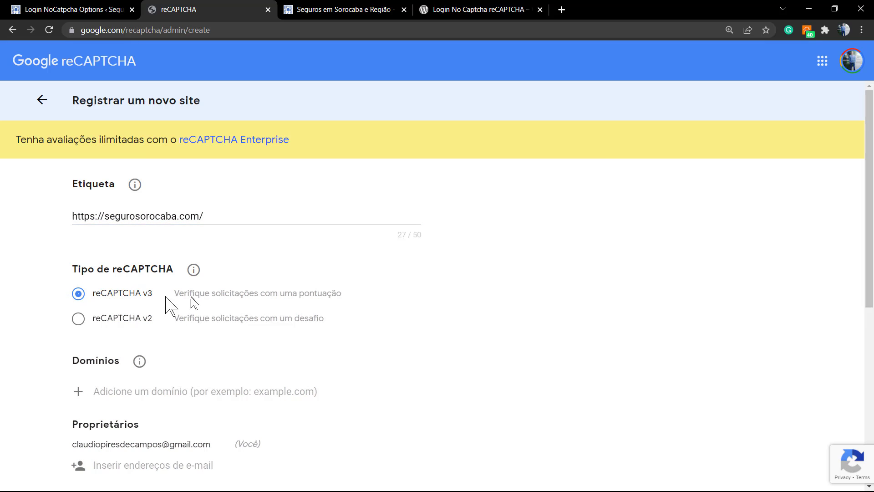
scroll(220, 303, down, 2)
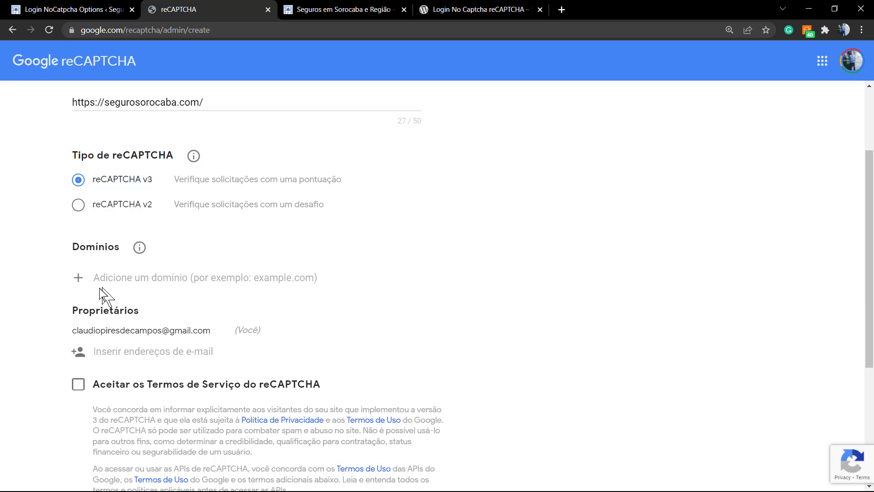
click(130, 279)
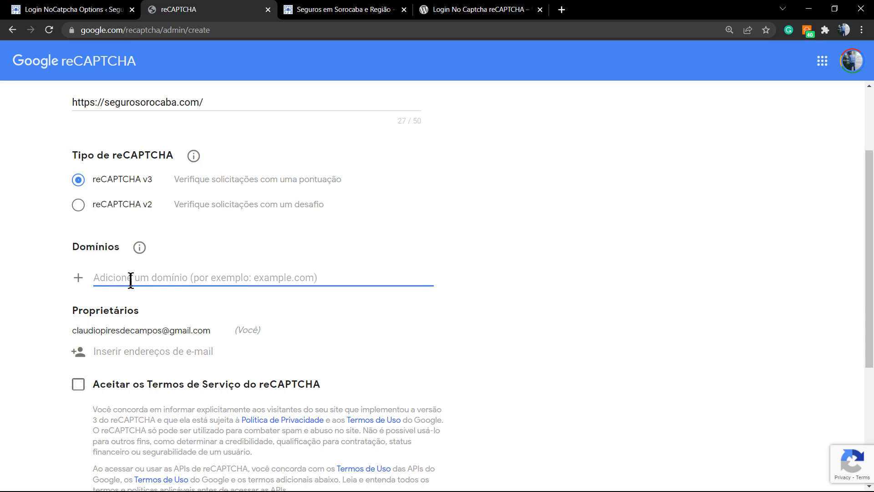
key(ctrl+v)
click(6, 299)
scroll(52, 308, down, 1)
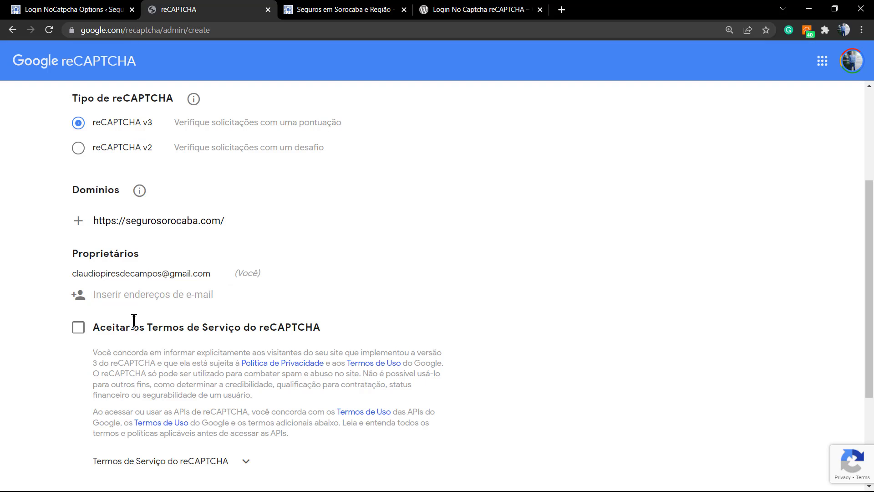
Accept the reCAPTCHA Terms of Service and submit the site registration.
click(76, 332)
scroll(77, 332, down, 3)
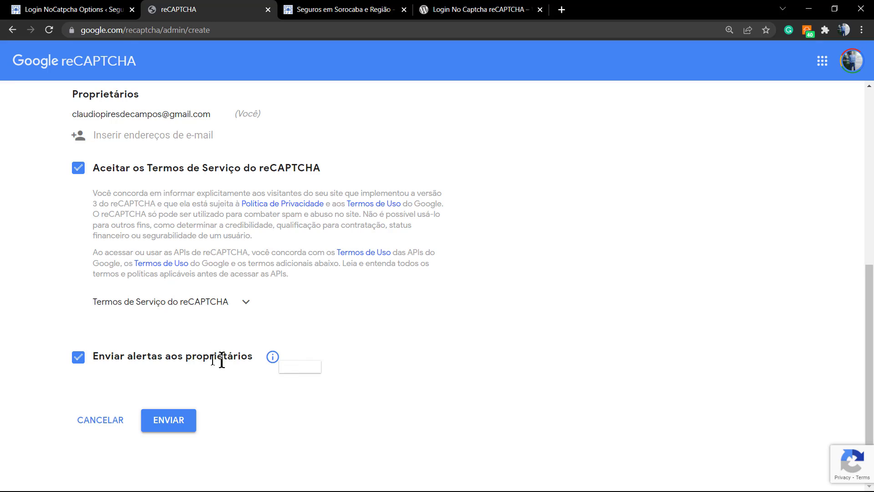
click(157, 421)
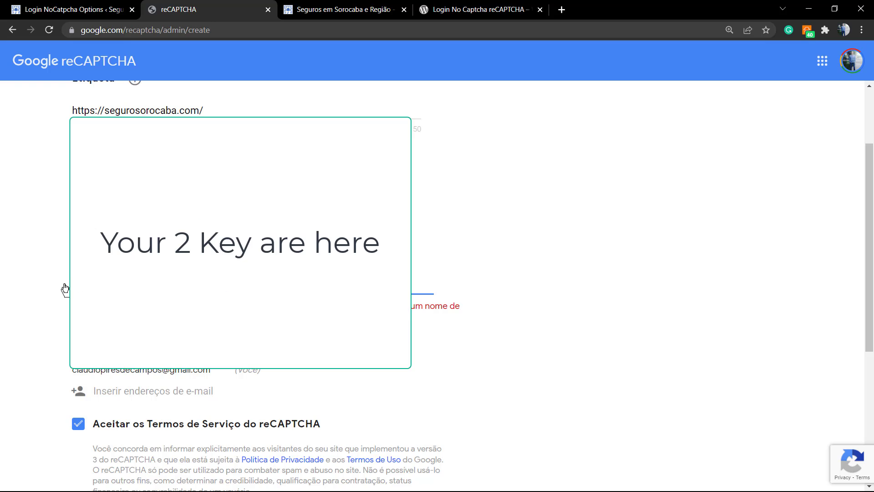
Resubmit the site registration, then return to the Login NoCaptcha options with the generated site key copied.
scroll(67, 347, down, 2)
scroll(107, 390, down, 5)
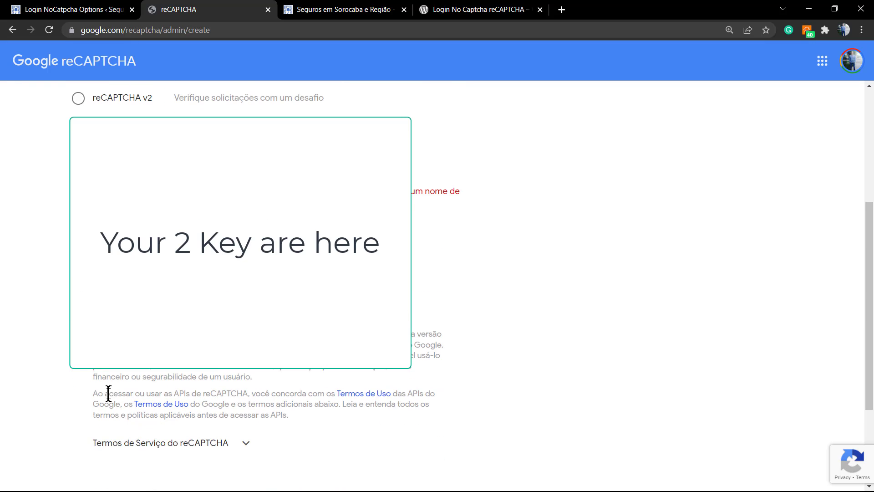
click(178, 418)
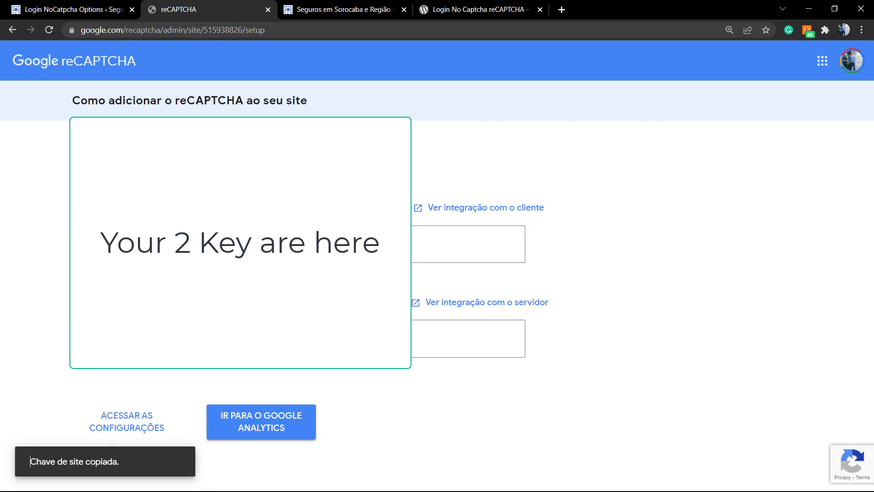
click(113, 9)
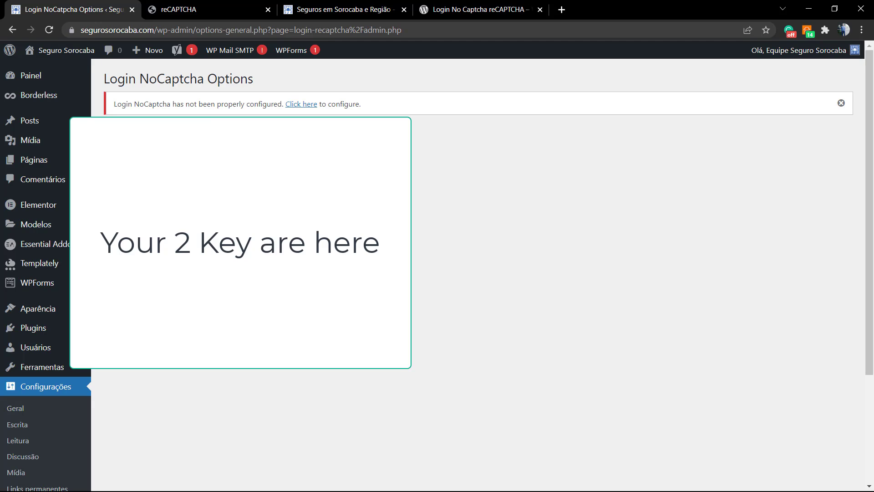
Copy the generated reCAPTCHA secret key into the Login NoCaptcha options and save the keys.
click(186, 8)
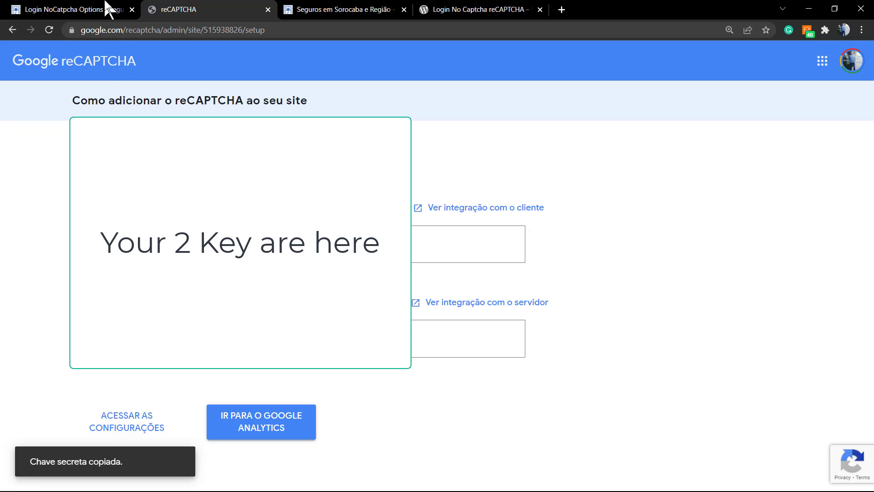
click(25, 7)
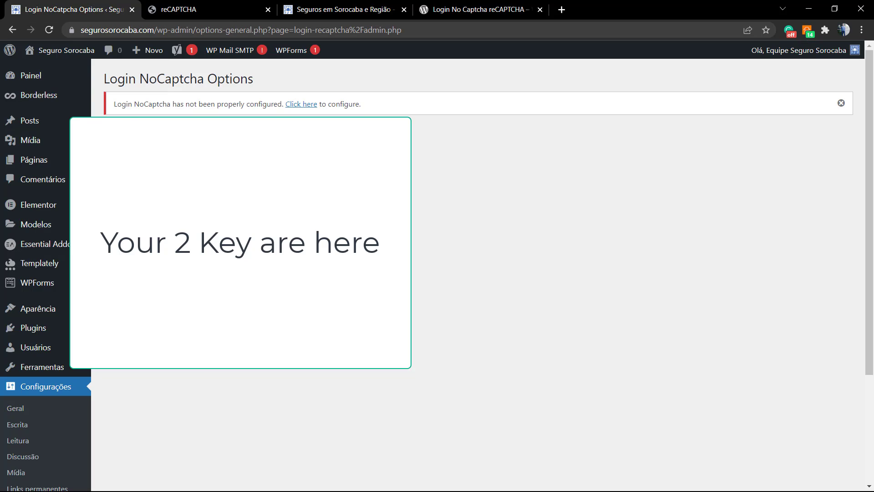
key(F5)
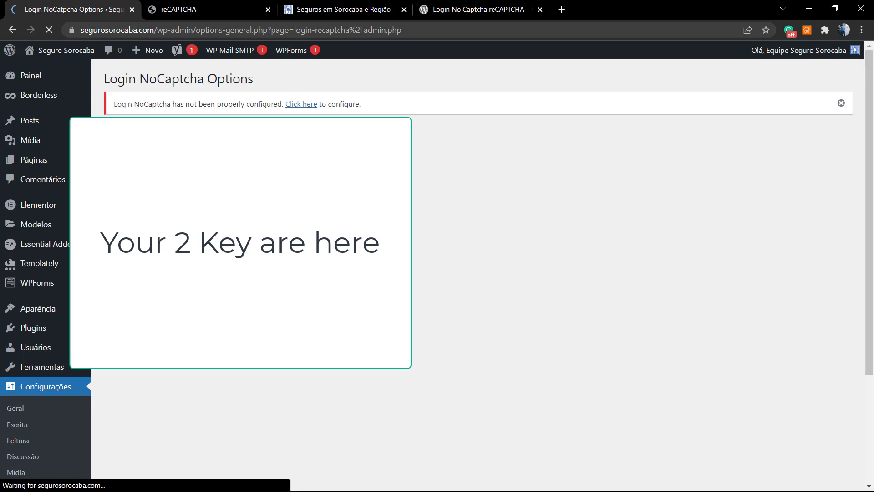
Check the example reCAPTCHA widget and its message below the saved keys in the Login NoCaptcha options.
scroll(478, 273, down, 1)
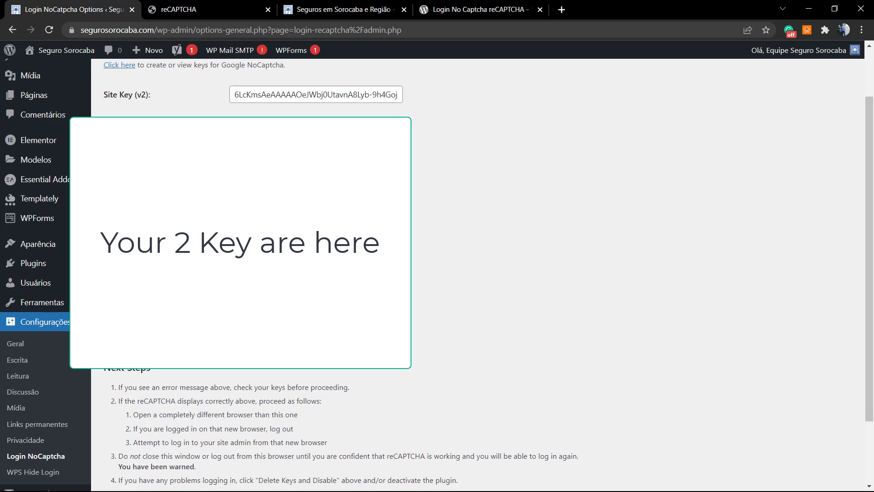
scroll(478, 274, down, 3)
scroll(478, 274, up, 5)
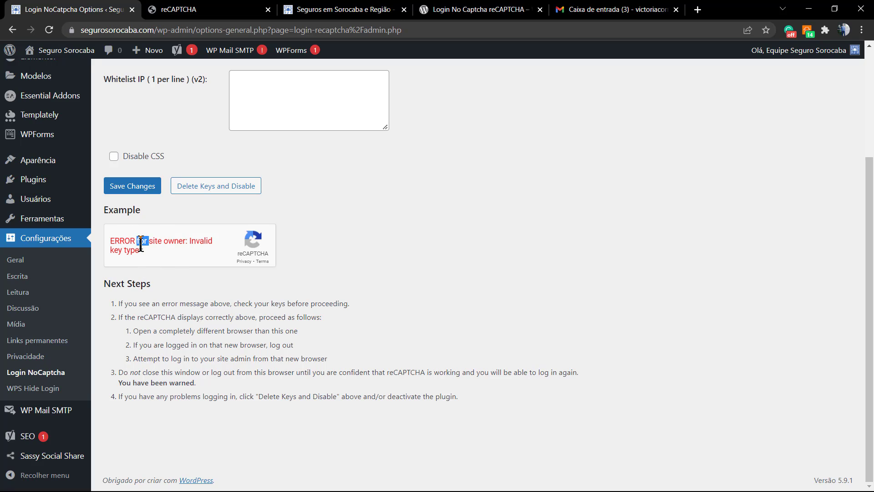
triple_click(140, 244)
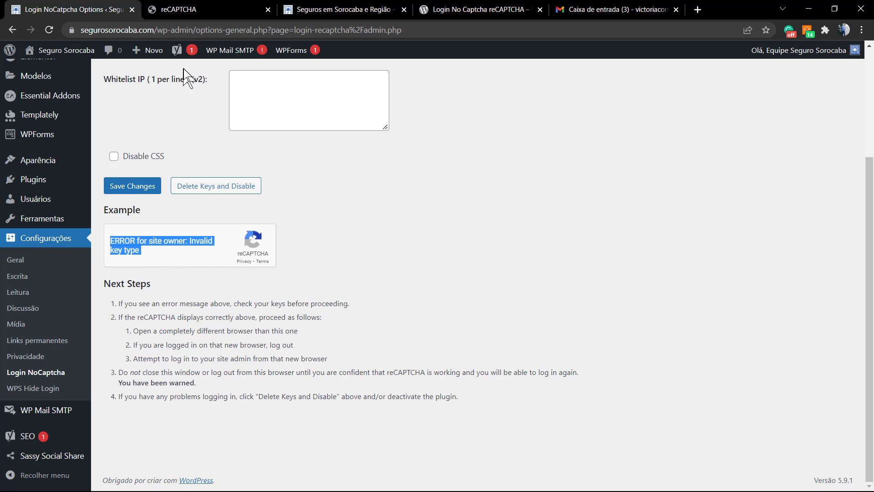
click(200, 83)
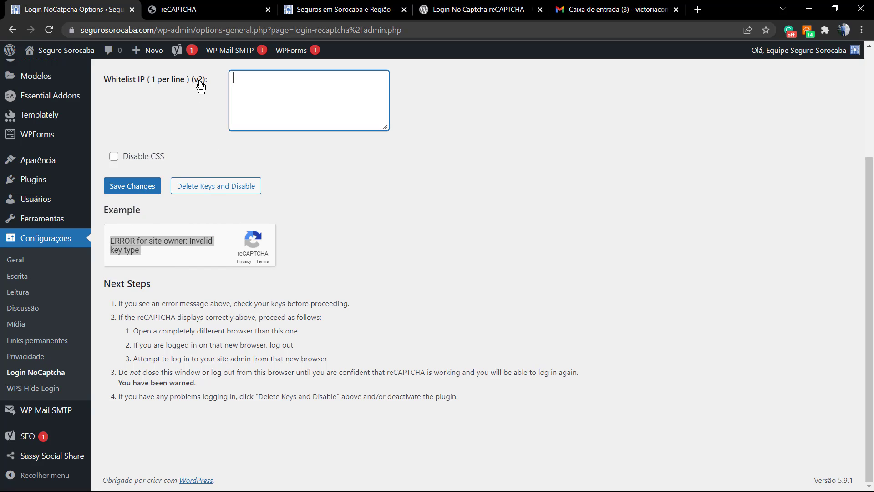
Review the registered site's reCAPTCHA type, domains and owners in the Google reCAPTCHA settings.
click(202, 10)
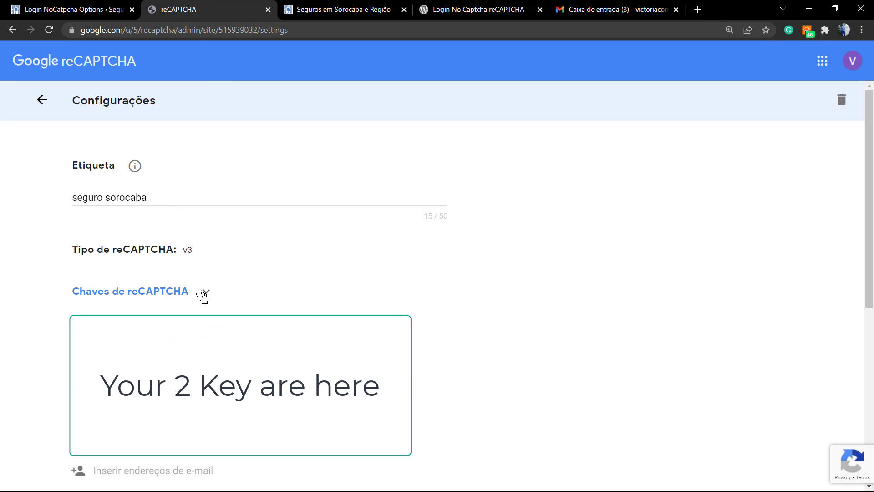
double_click(145, 250)
click(197, 251)
triple_click(148, 253)
scroll(299, 248, down, 3)
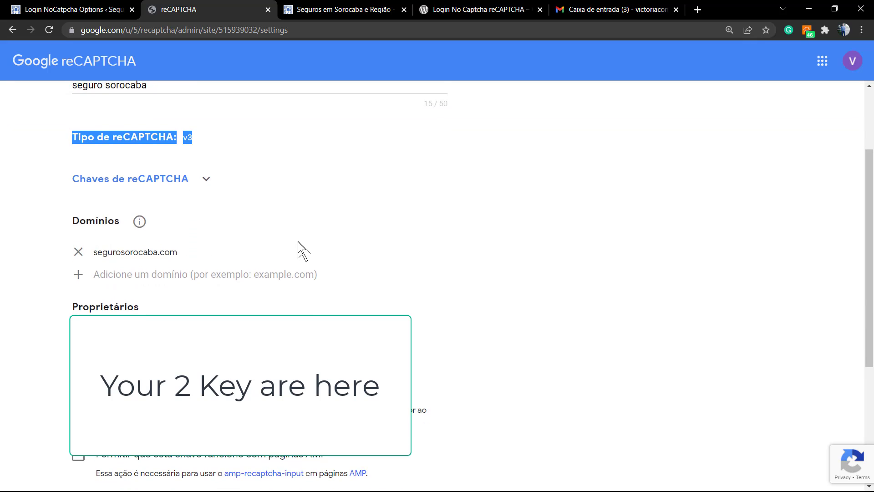
scroll(161, 208, up, 1)
click(72, 191)
scroll(97, 191, up, 1)
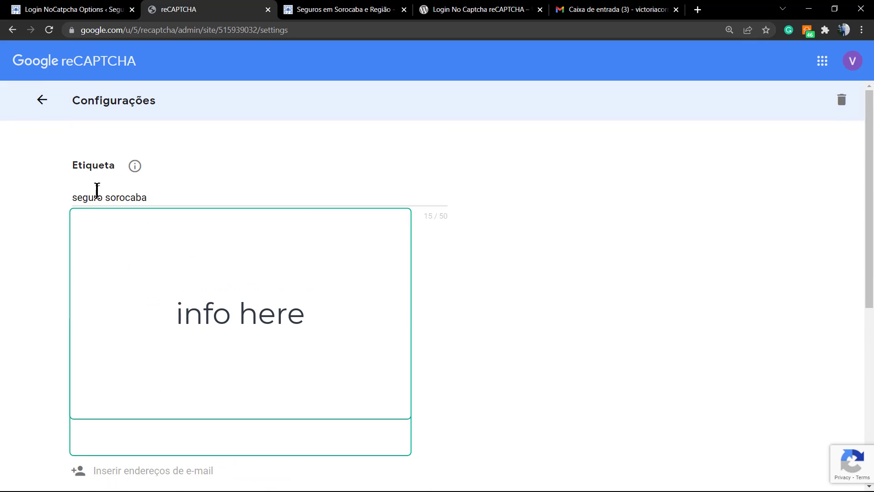
scroll(183, 207, down, 1)
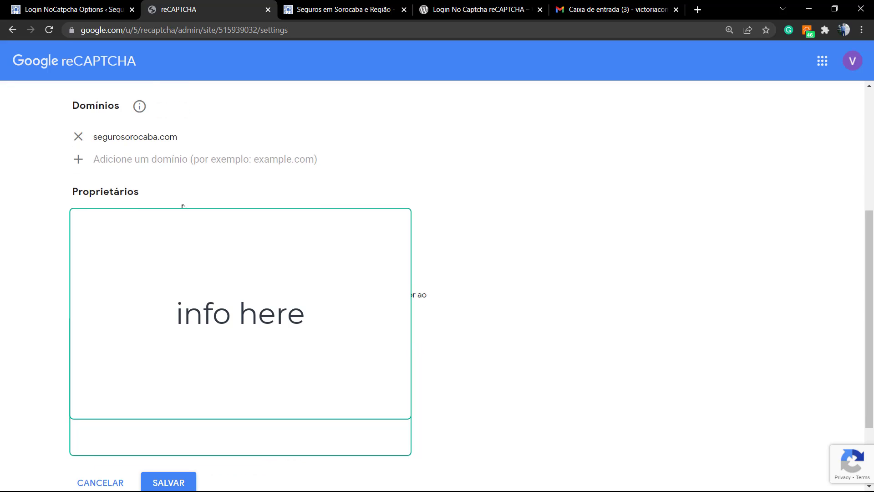
scroll(184, 206, down, 2)
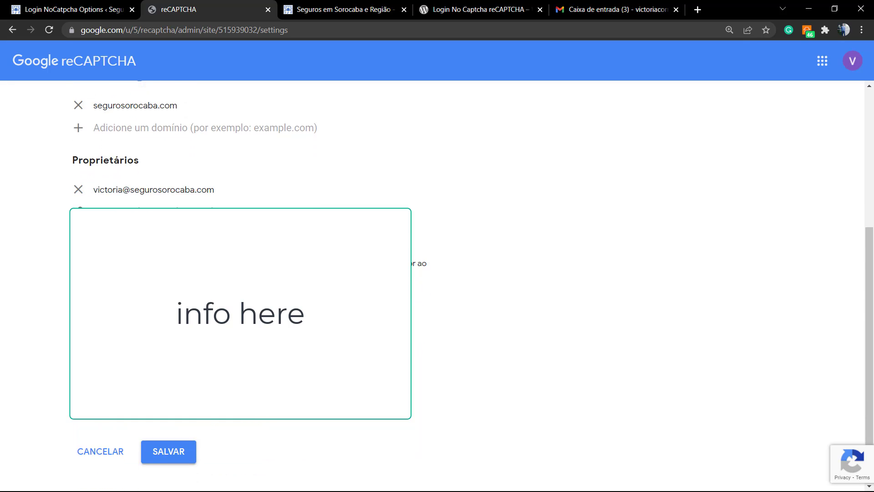
scroll(240, 273, up, 6)
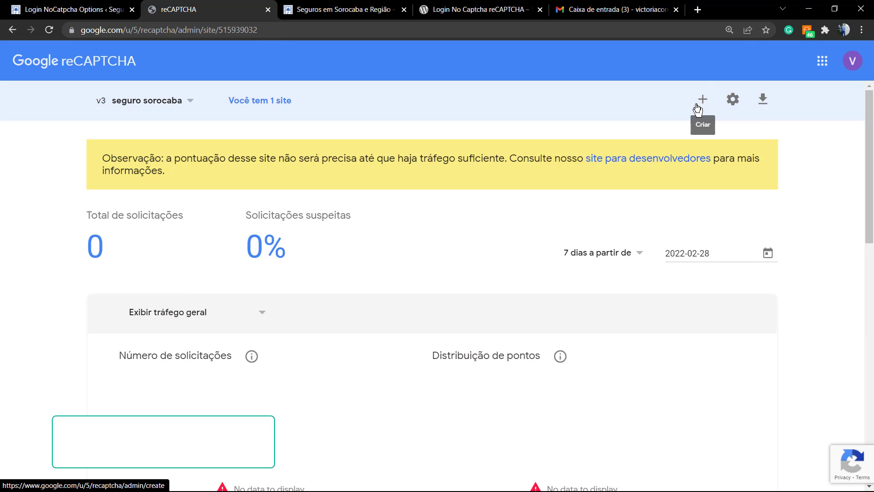
Start a new reCAPTCHA site registration labelled Seguro Sorocaba v2 with the type reCAPTCHA v2, "Não sou um robô" checkbox.
click(698, 108)
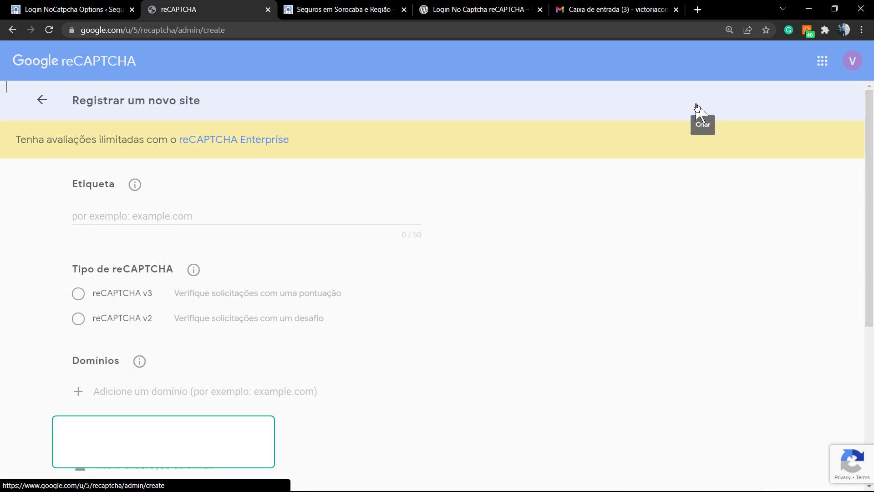
click(146, 217)
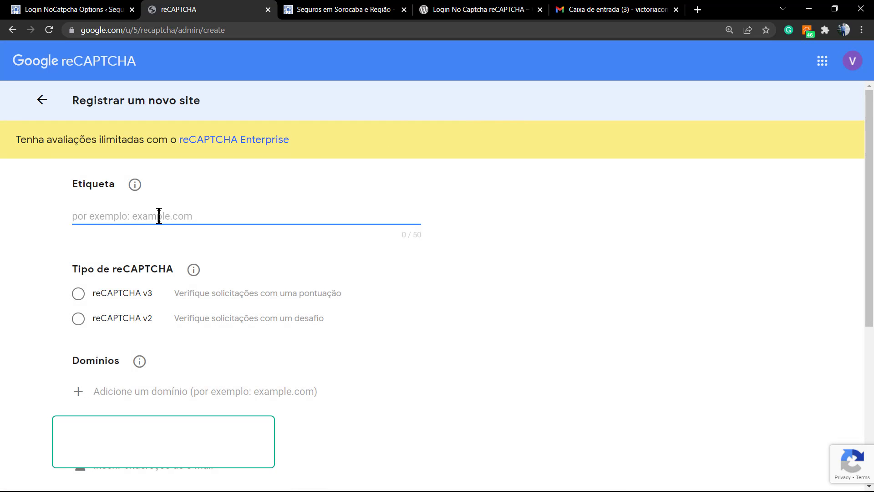
text(Seguro So)
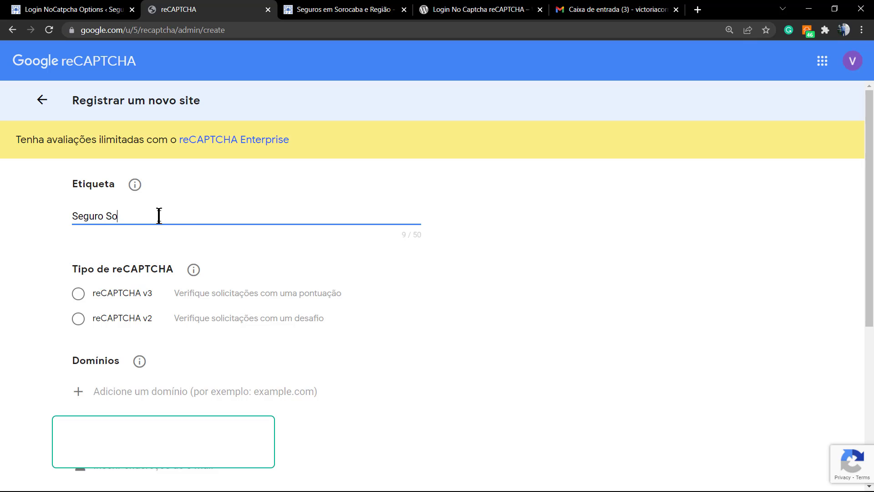
text(rocaba v2)
click(79, 321)
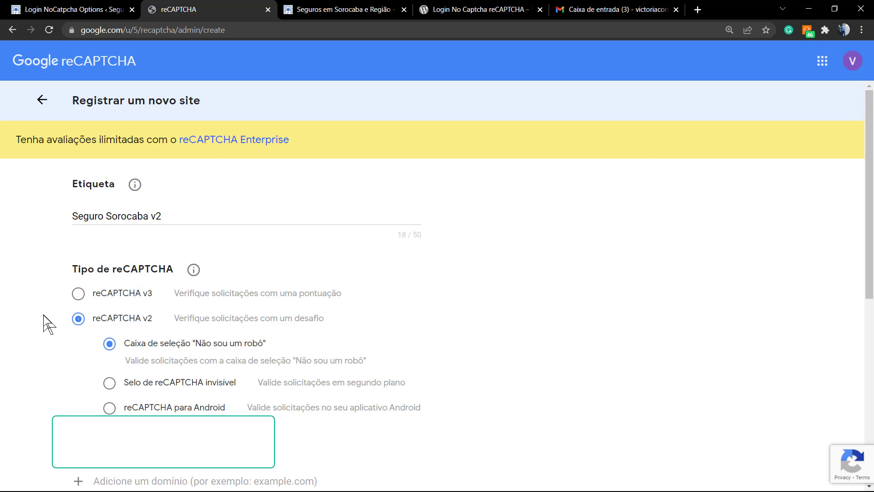
Add segurosorocaba.com as the new site's domain, accept the reCAPTCHA Terms of Service and submit the registration.
scroll(205, 328, down, 3)
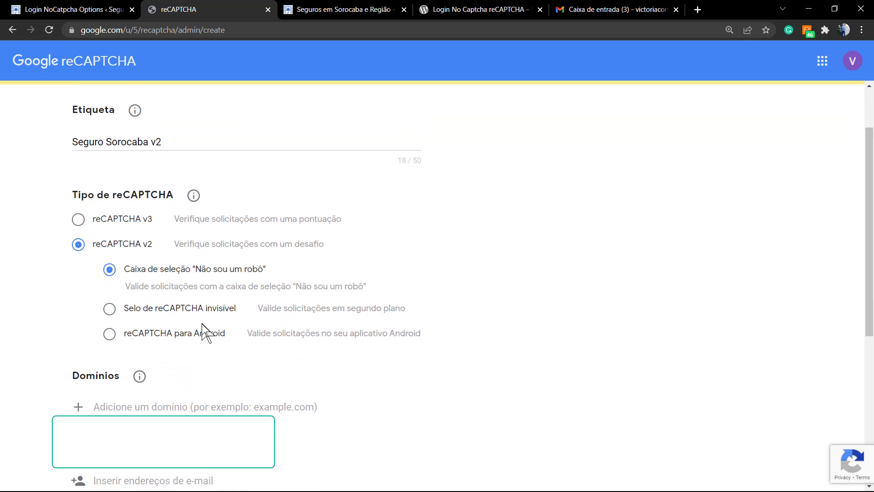
click(118, 362)
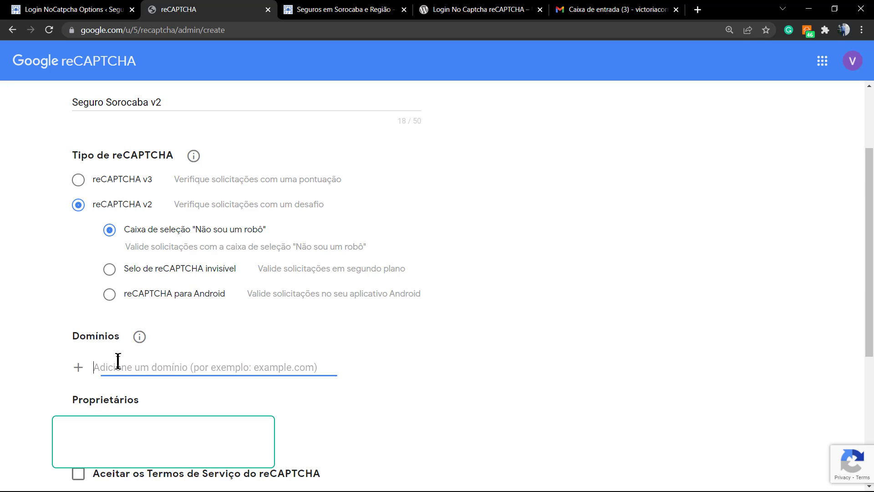
text(segurosor)
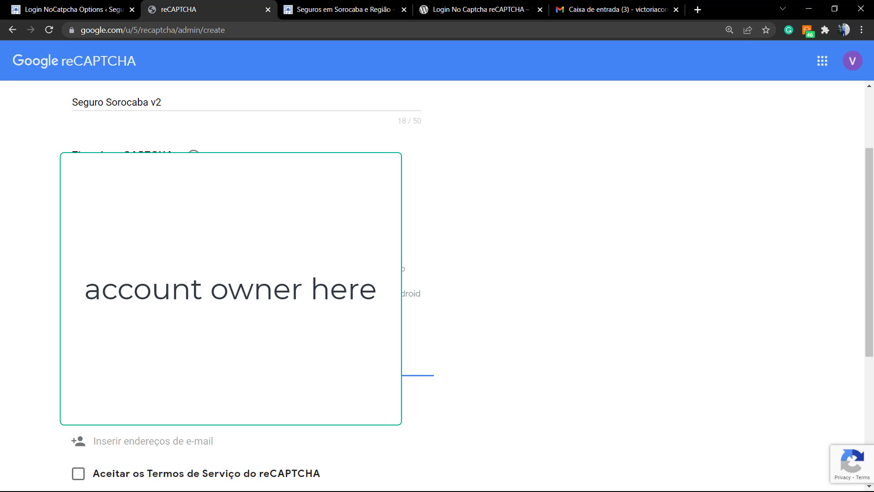
click(43, 395)
scroll(43, 395, down, 3)
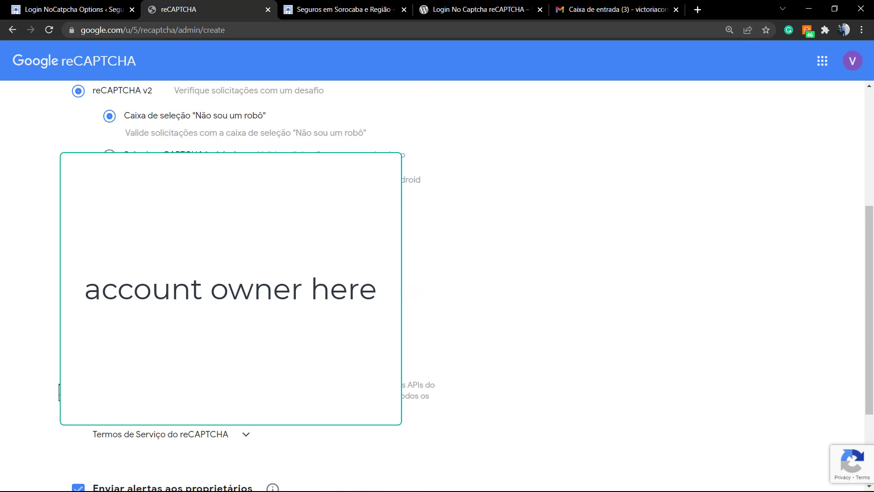
scroll(168, 410, down, 3)
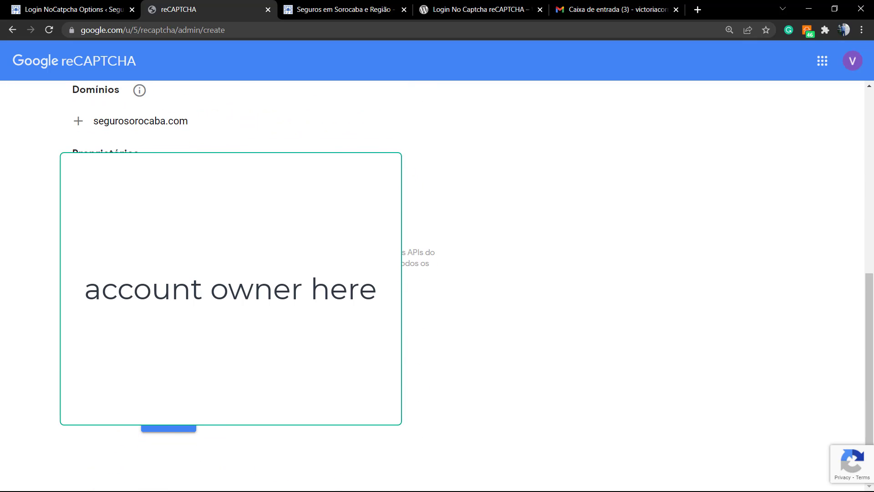
click(169, 428)
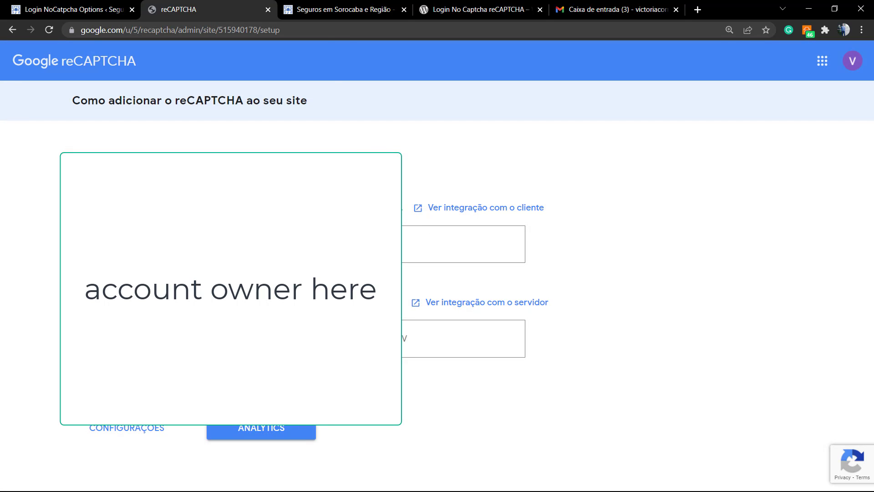
Replace the site key in the Login NoCaptcha options with the new v2 site key.
click(289, 9)
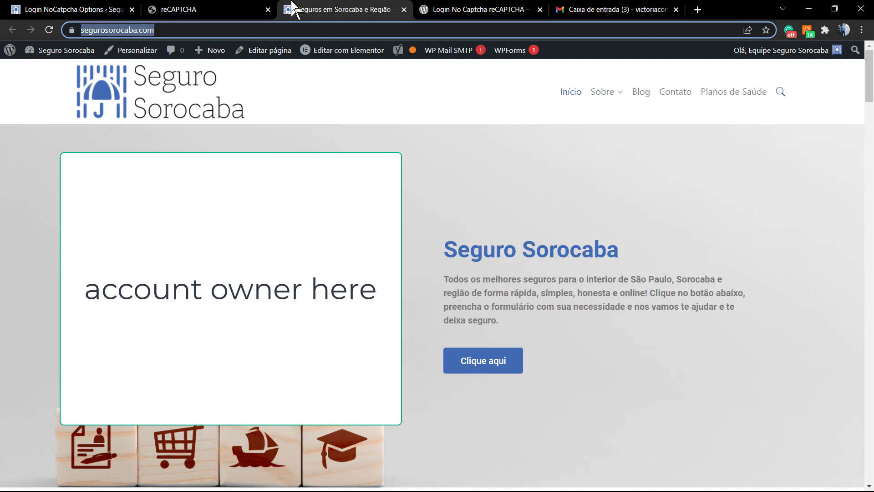
click(119, 6)
scroll(302, 137, up, 8)
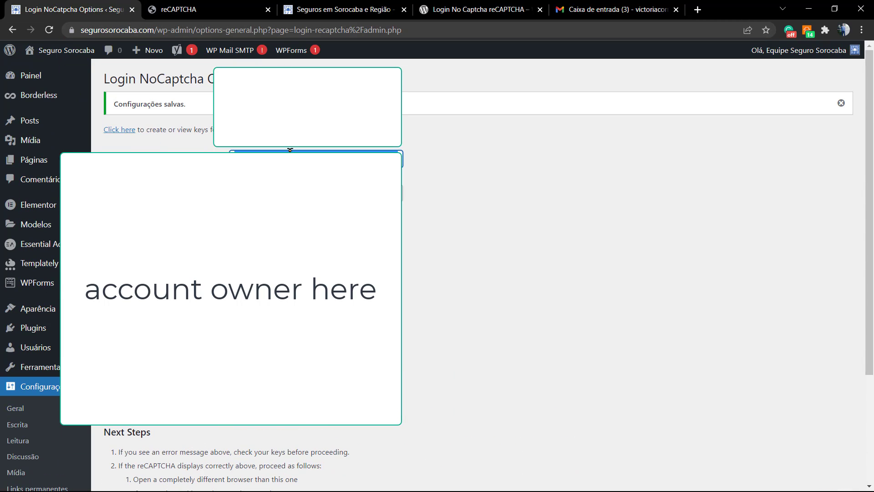
Replace the secret key in the Login NoCaptcha options with the new v2 secret key and save the changes.
click(311, 8)
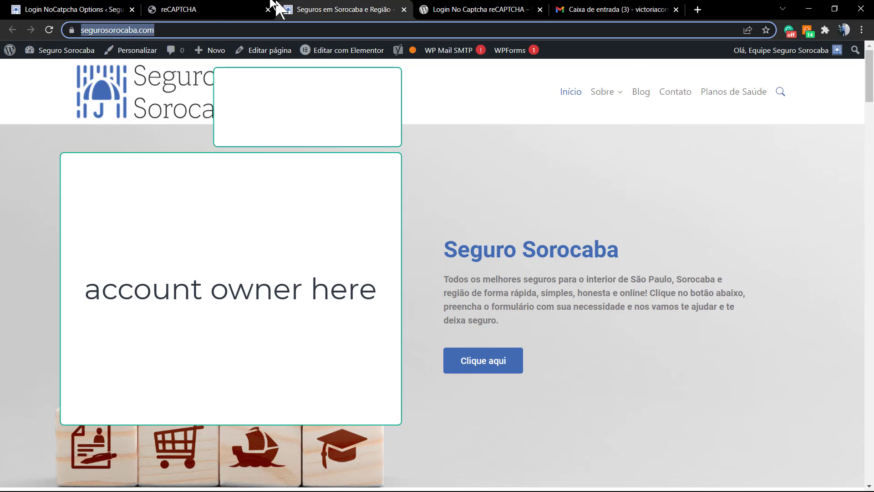
click(209, 9)
double_click(404, 339)
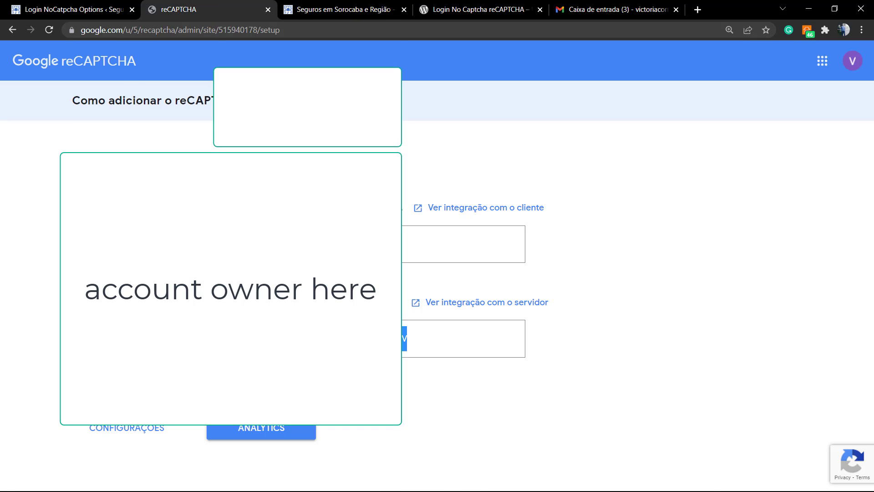
click(93, 9)
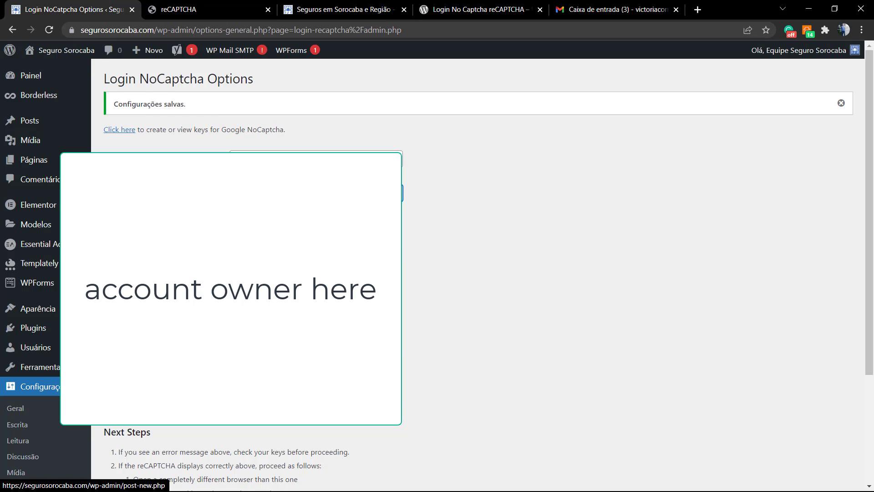
key(F5)
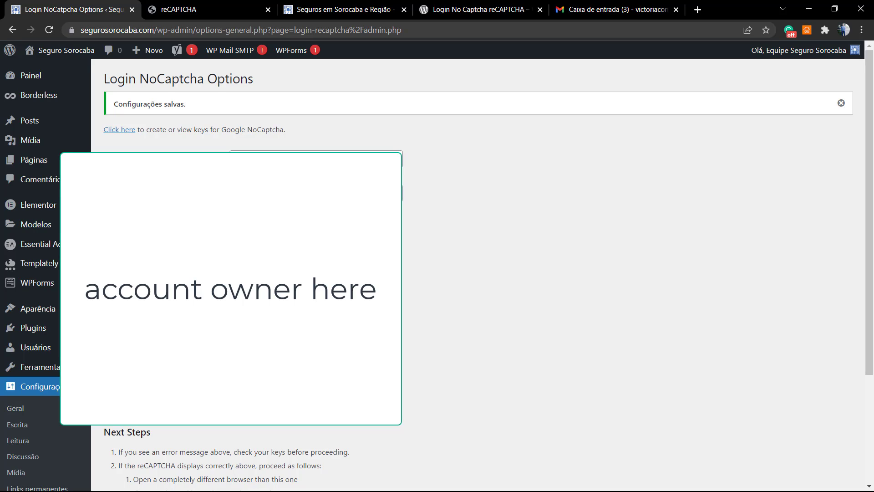
Log out of WordPress, complete the "I'm not a robot" check on the login form and log back in.
mouse_move(815, 50)
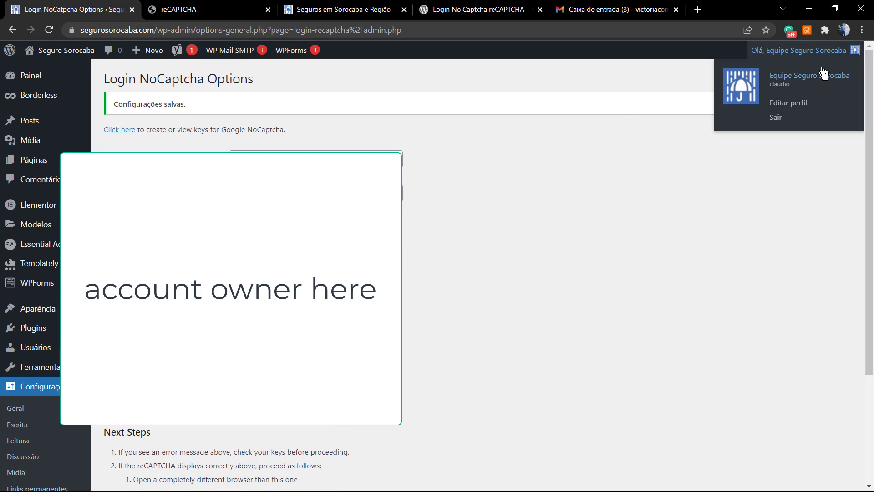
click(786, 120)
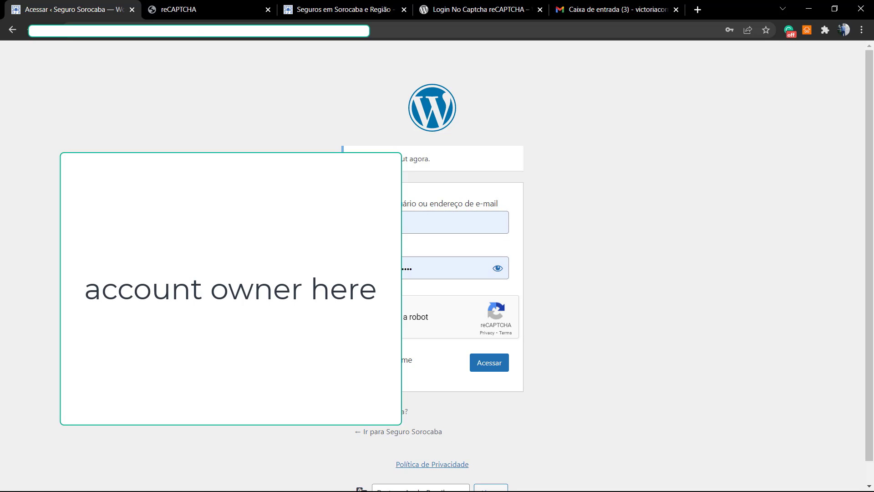
click(349, 315)
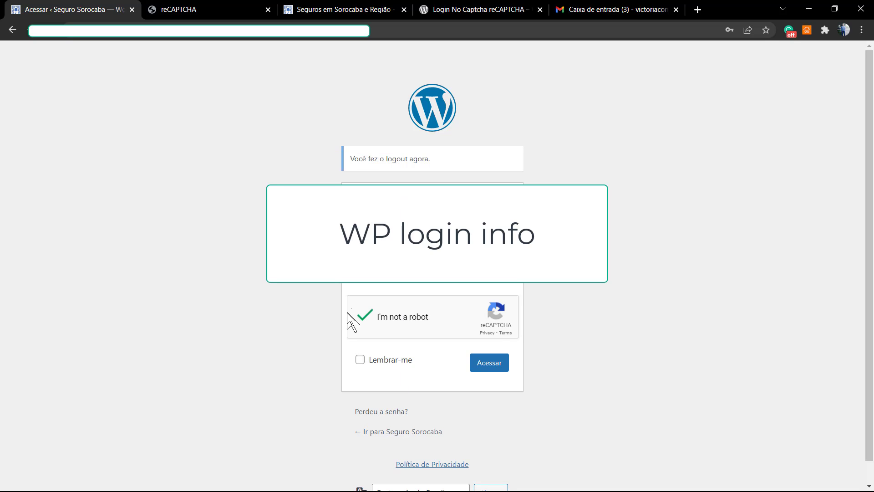
click(493, 367)
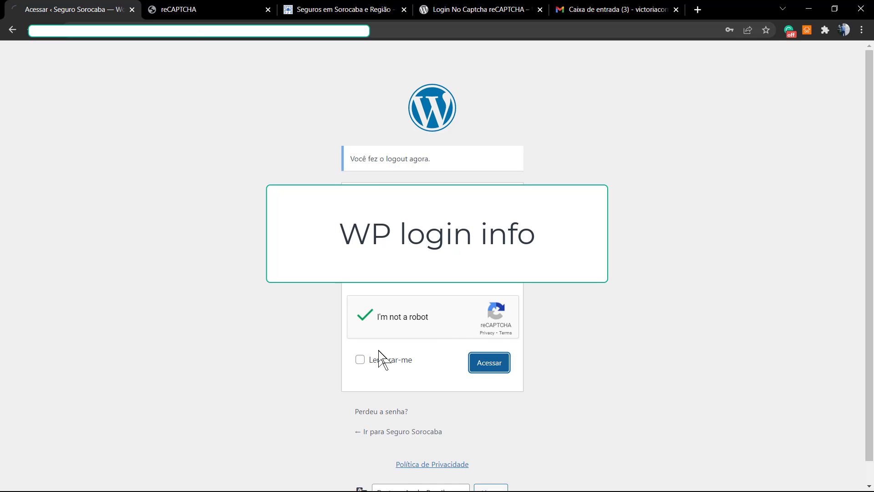